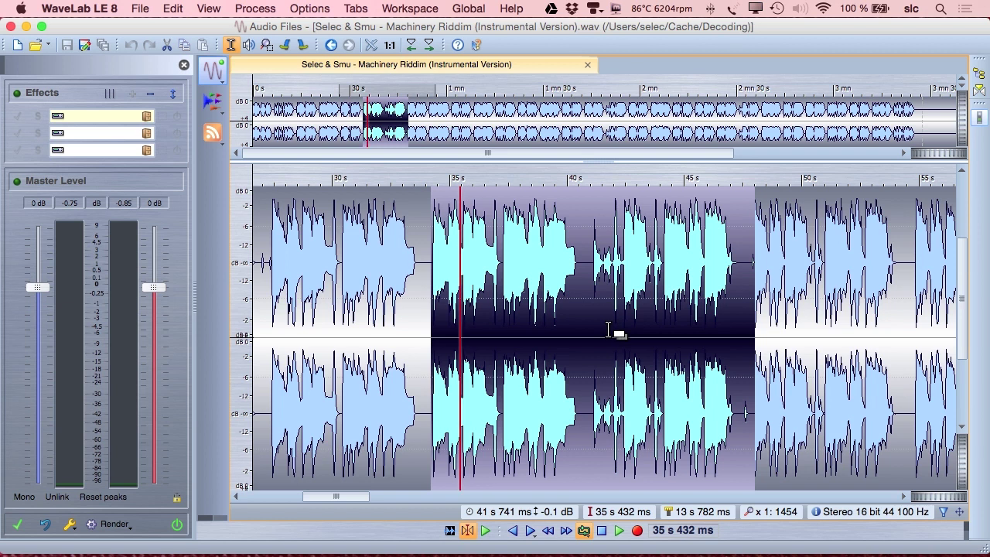
- Play the selected passage of the instrumental, stopping playback after listening
key("space")
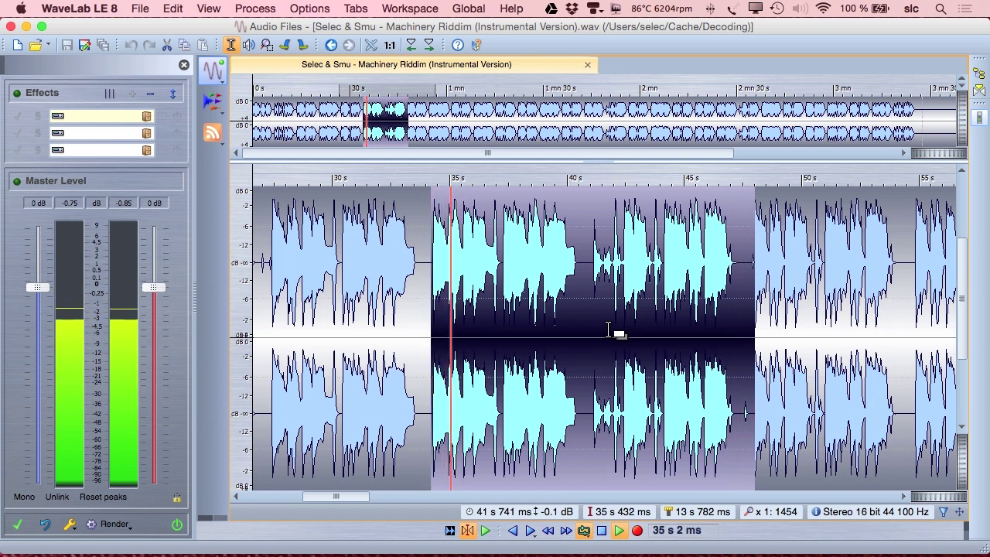
key("space")
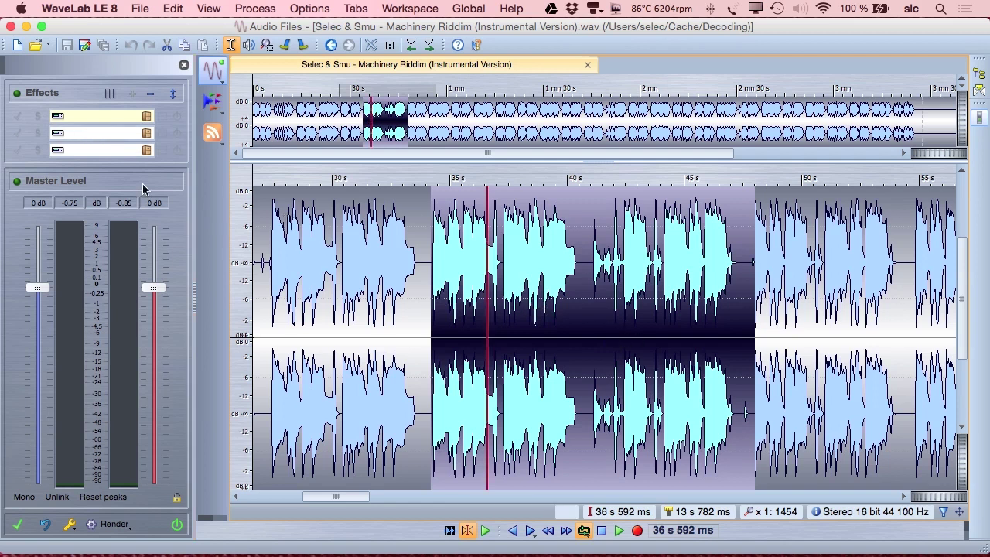
- Load T-RackS CS Metering into the third effect slot and play the selection to check its levels
left_click(98, 149)
mouse_move(221, 319)
mouse_move(232, 364)
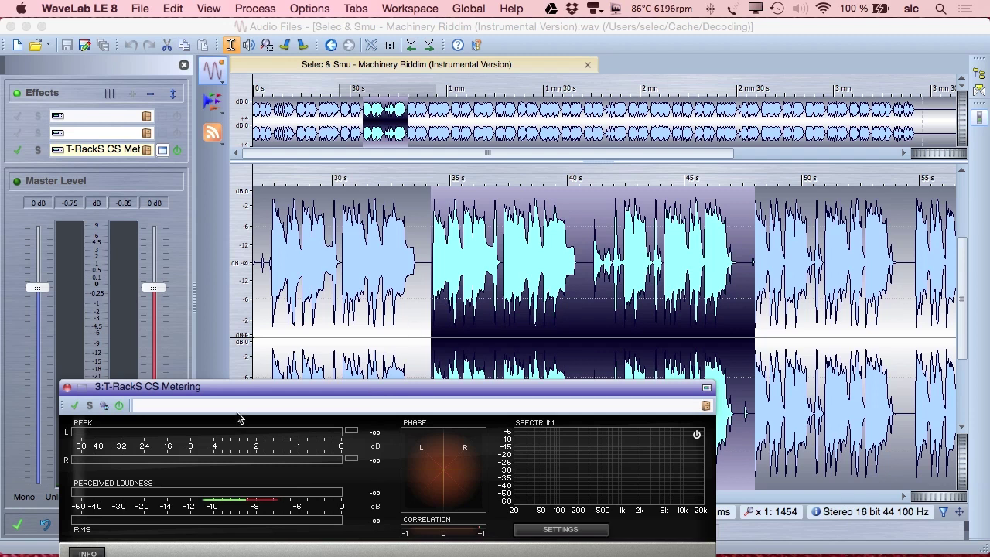
key("space")
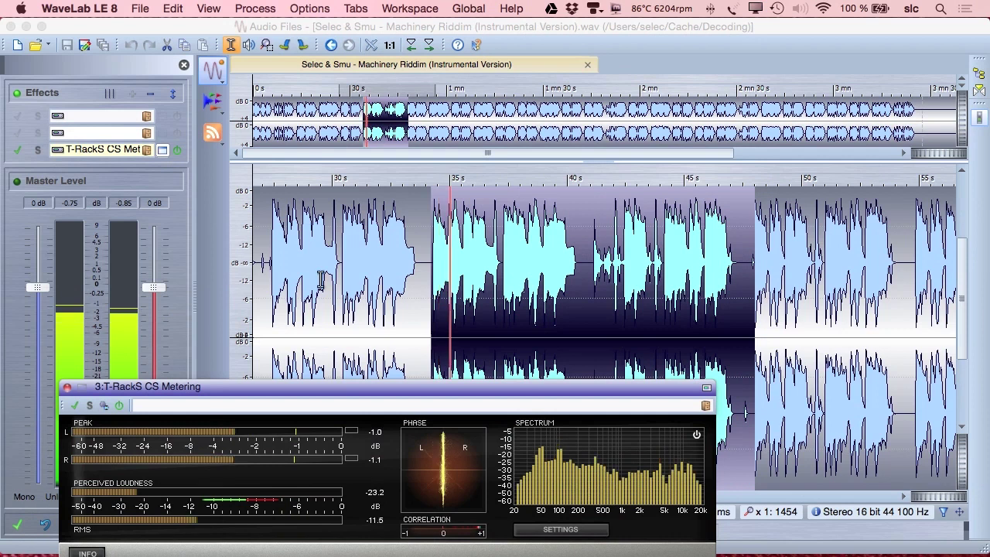
key("space")
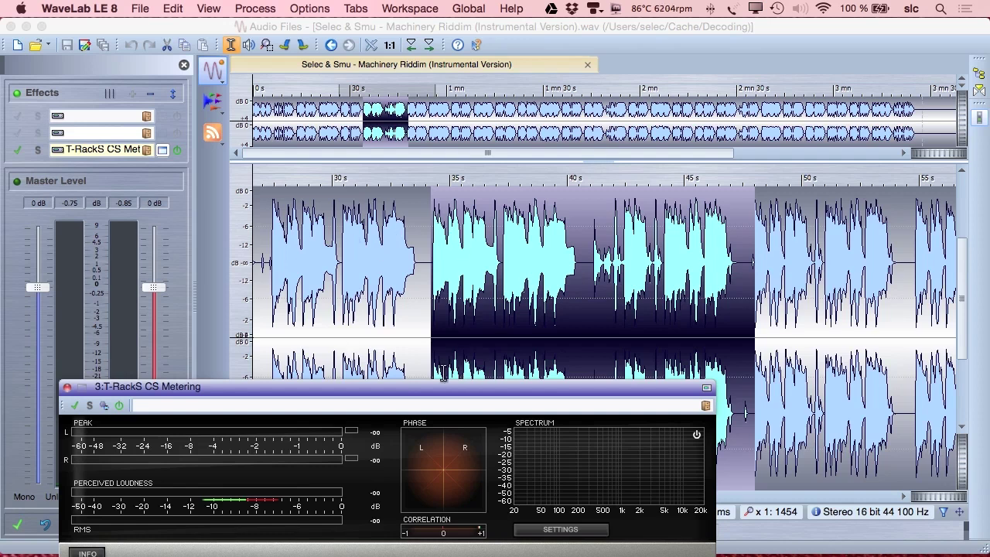
- Load TDRFeedbackCompressorII into the first effect slot and move its window fully into view
left_click(87, 120)
mouse_move(379, 114)
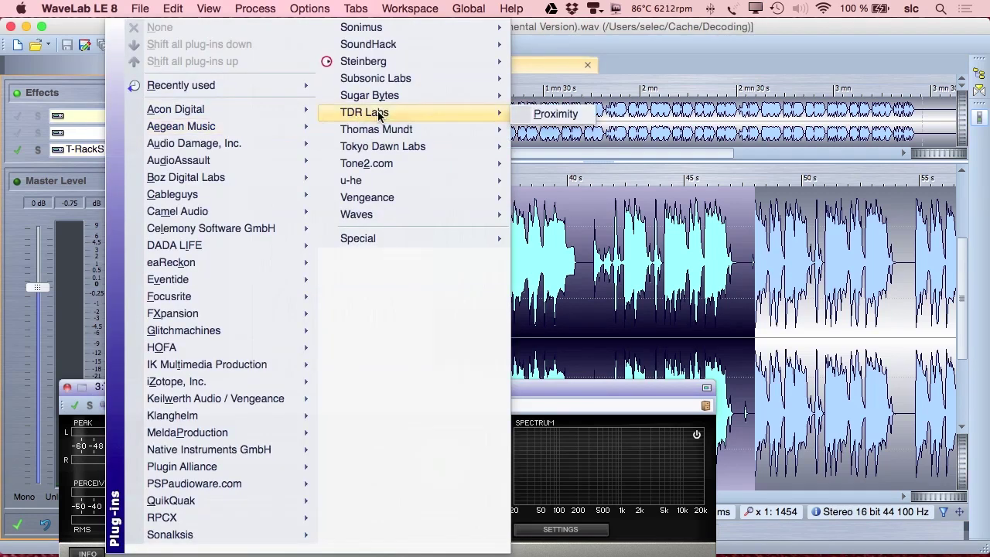
mouse_move(420, 146)
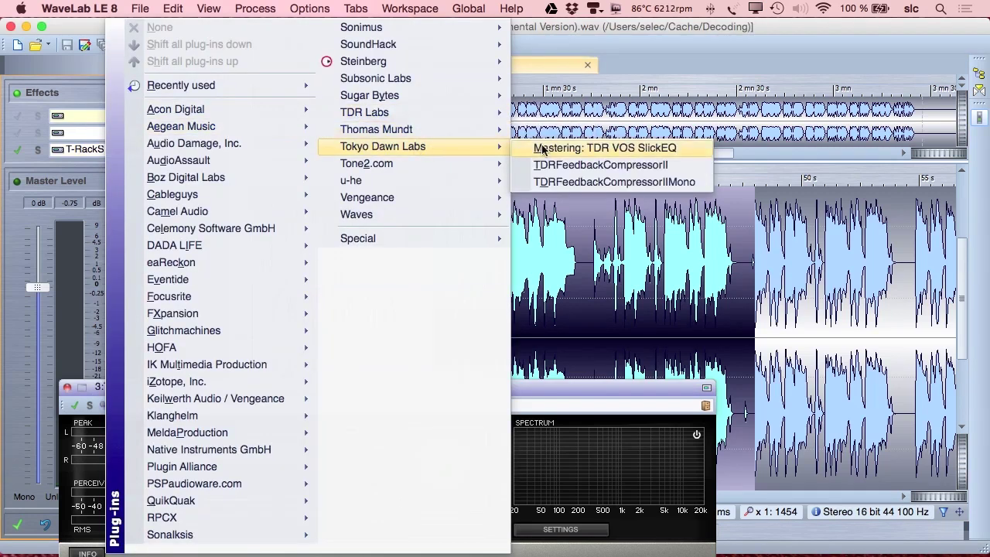
left_click(559, 165)
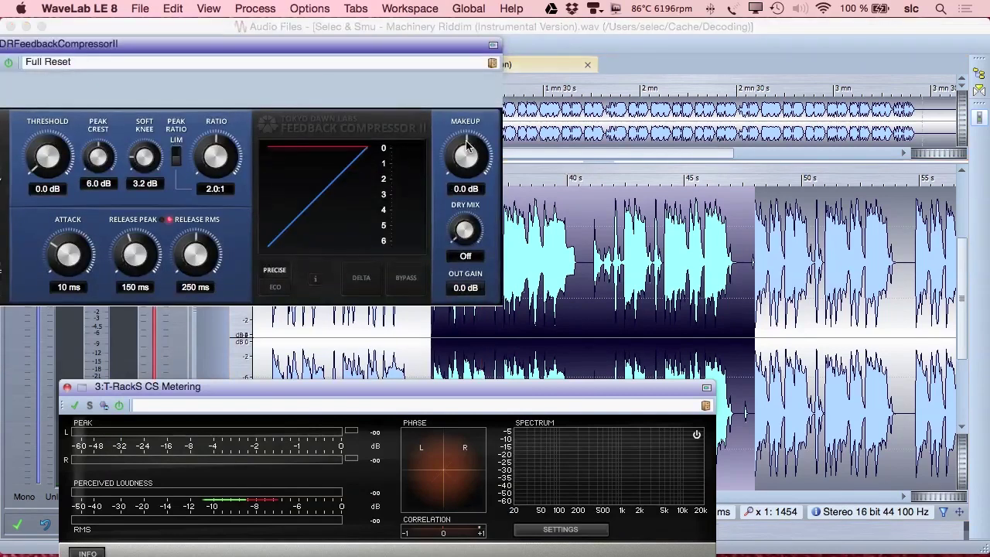
left_click_drag(249, 45, 388, 66)
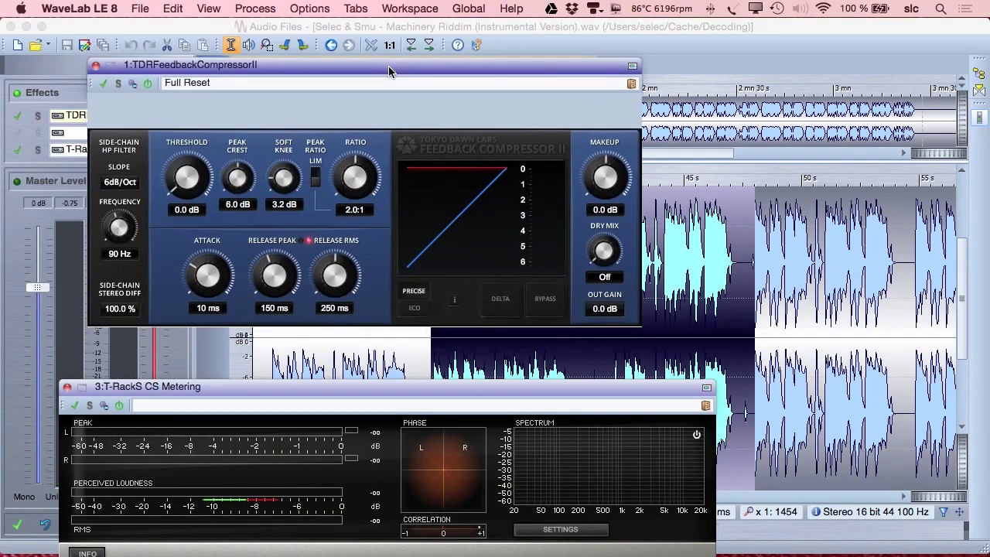
- Load Thomas Mundt's LoudMax into the second effect slot and place its window beside the compressor
left_click(68, 132)
mouse_move(365, 130)
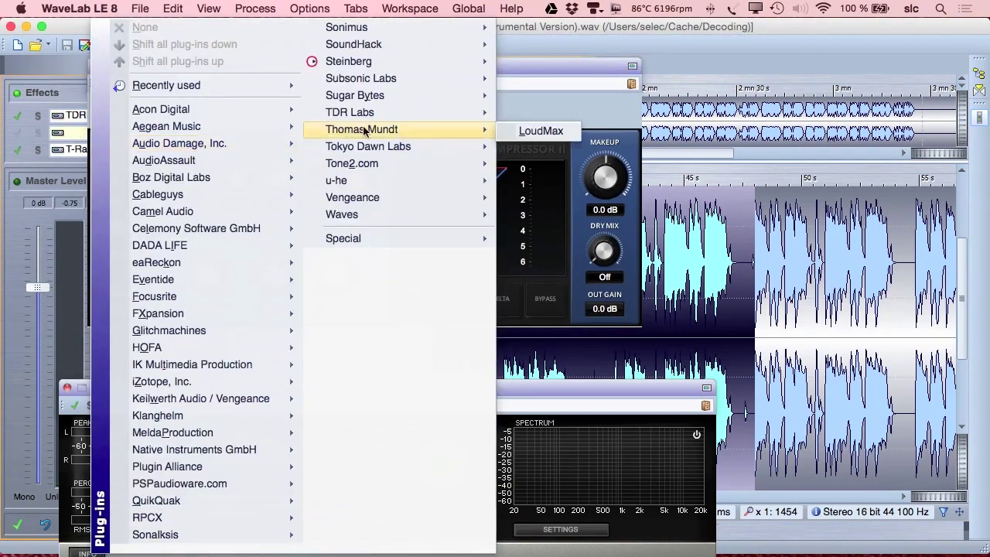
left_click(544, 133)
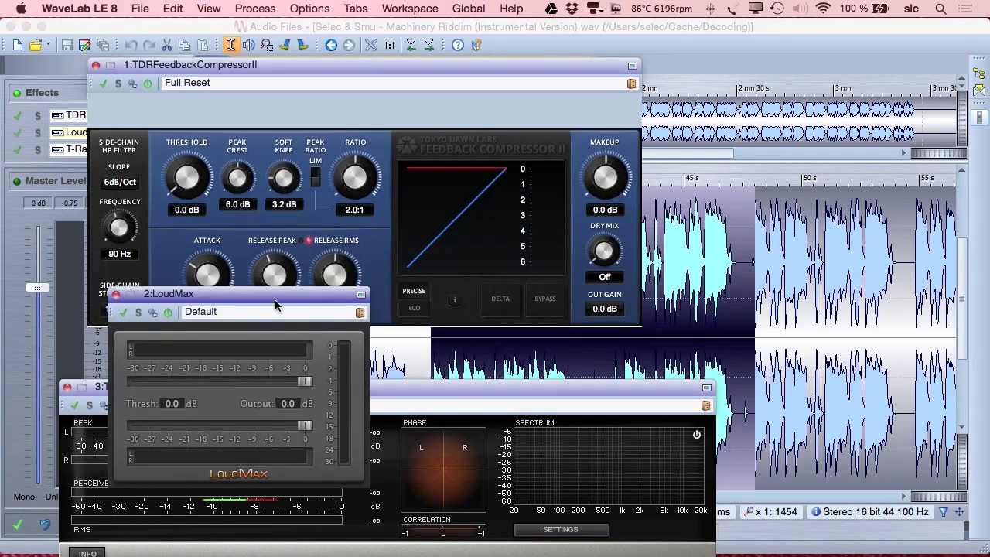
left_click_drag(258, 299, 821, 138)
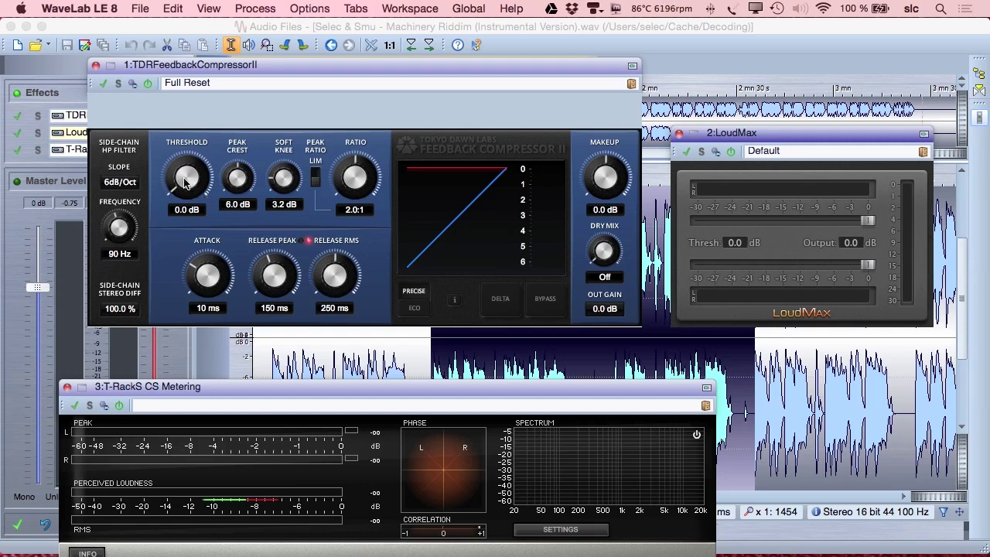
- During playback, set the compressor's threshold to -18.5 dB and its ratio to 3.7:1
key("space")
left_click_drag(185, 180, 185, 141)
left_click_drag(184, 180, 184, 43)
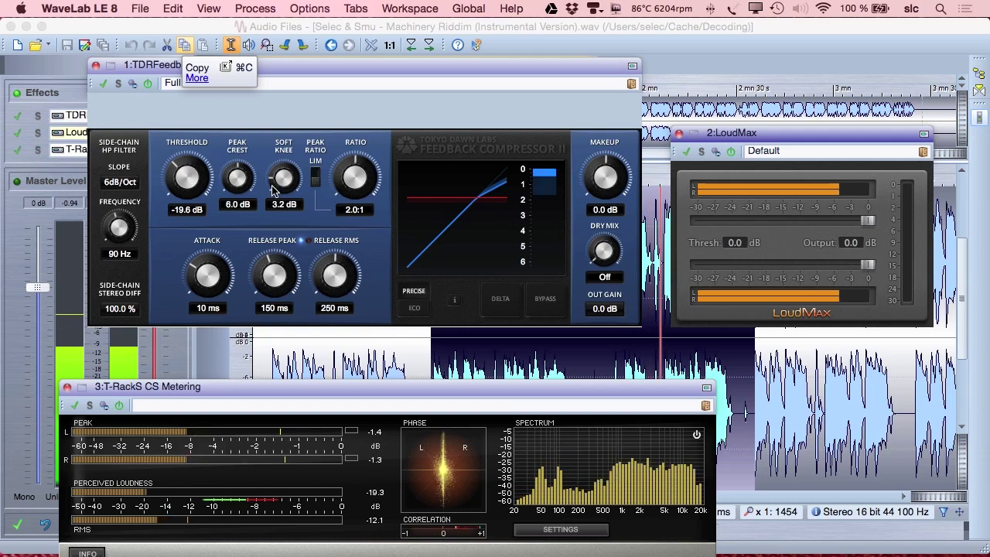
left_click_drag(355, 175, 324, 82)
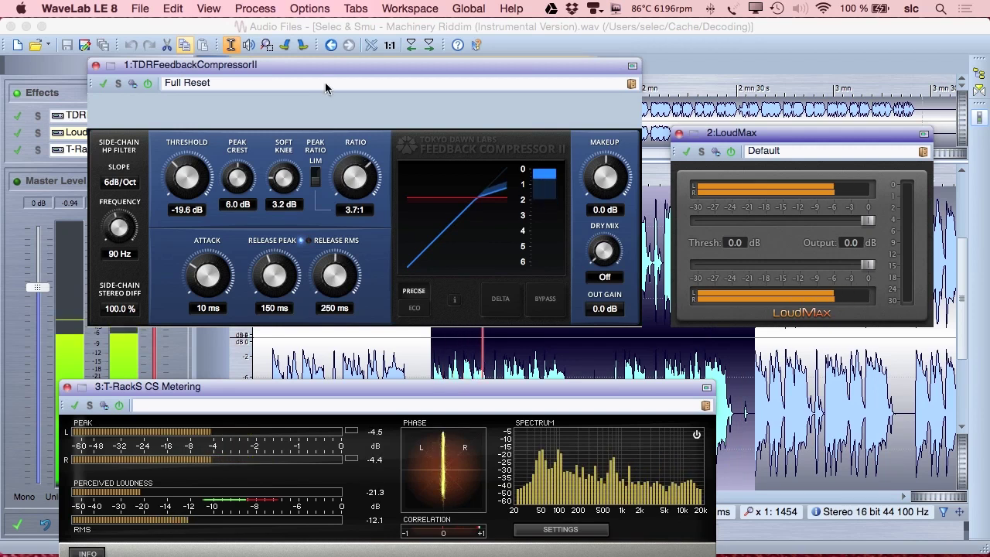
left_click_drag(190, 186, 189, 181)
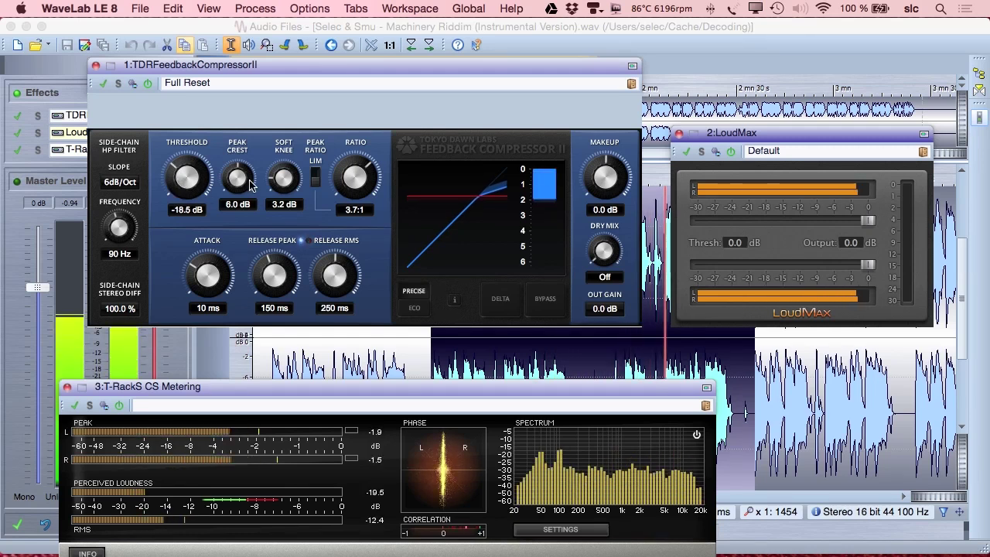
key("space")
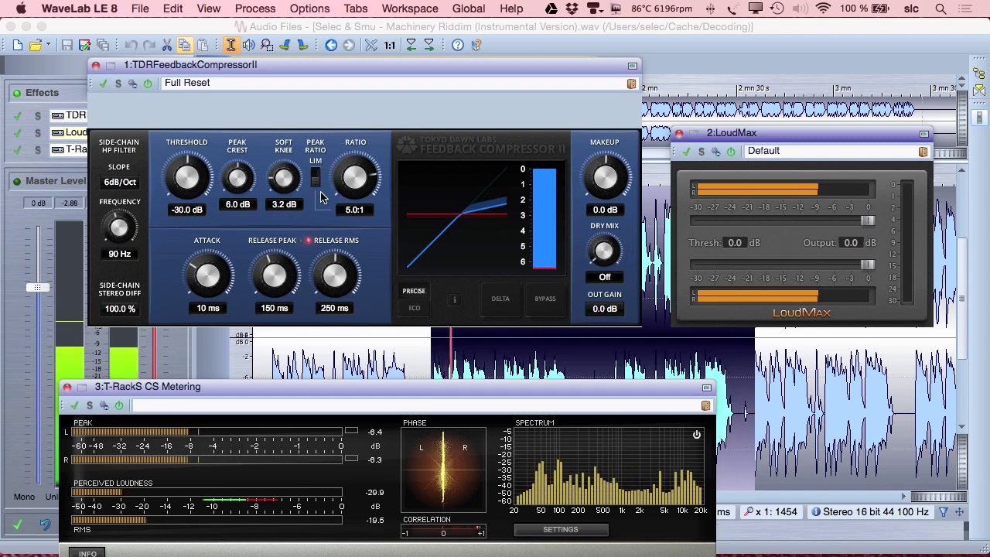
- Rework the compressor while auditioning the track, bringing the threshold to -20.3 dB and the ratio to 1.8:1
key("space")
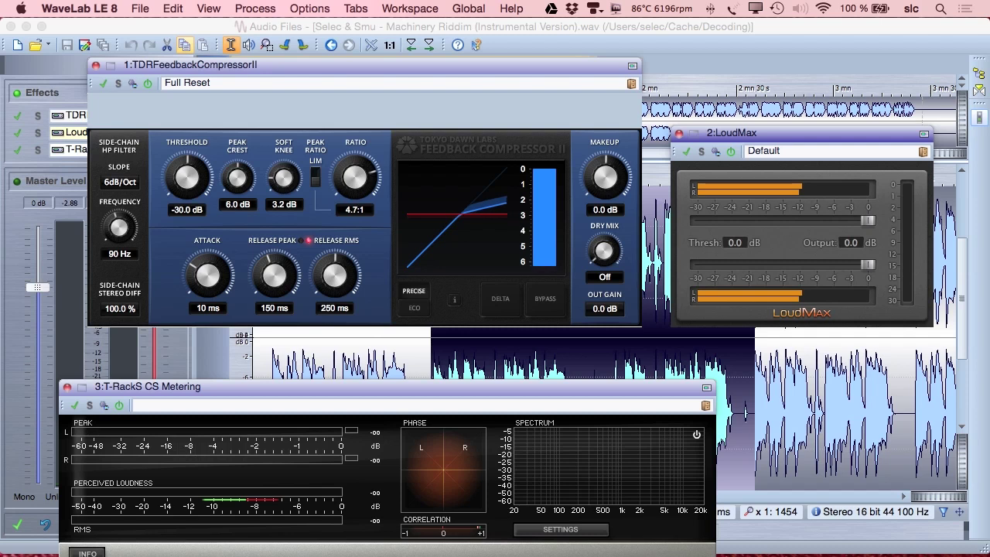
mouse_move(180, 185)
left_mouse_down()
mouse_move(184, 160)
mouse_move(182, 206)
mouse_move(185, 170)
left_mouse_up()
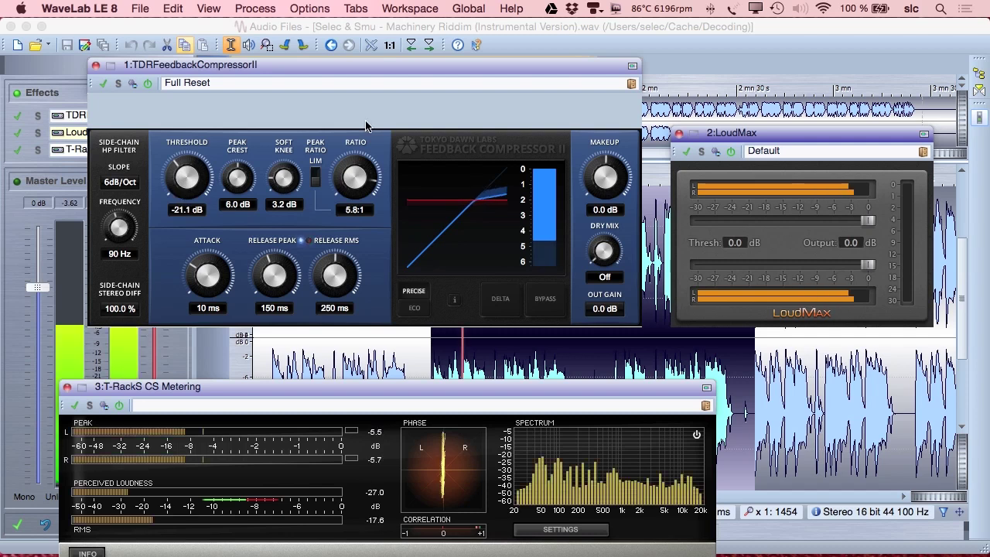
left_click_drag(186, 177, 191, 241)
left_click_drag(354, 178, 354, 157)
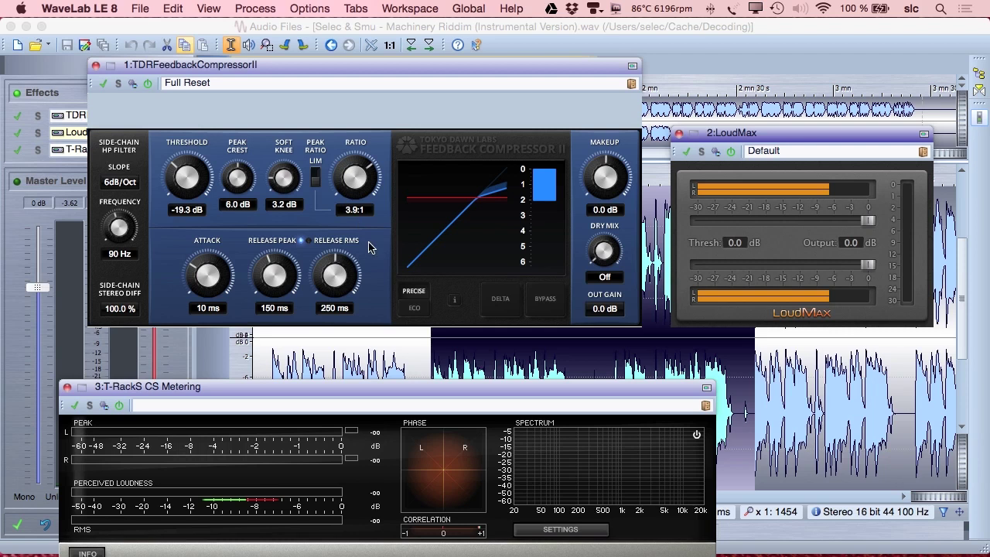
key("space")
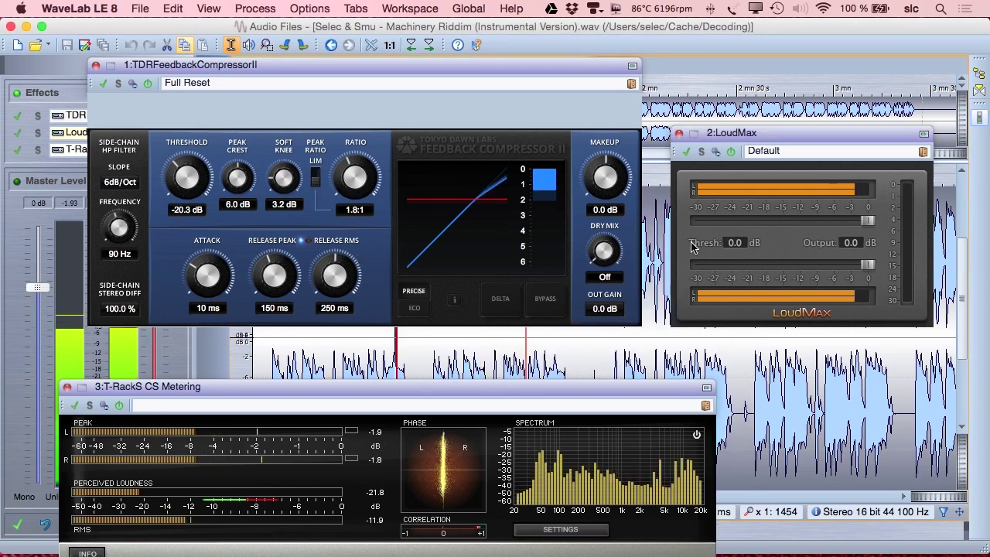
key("space")
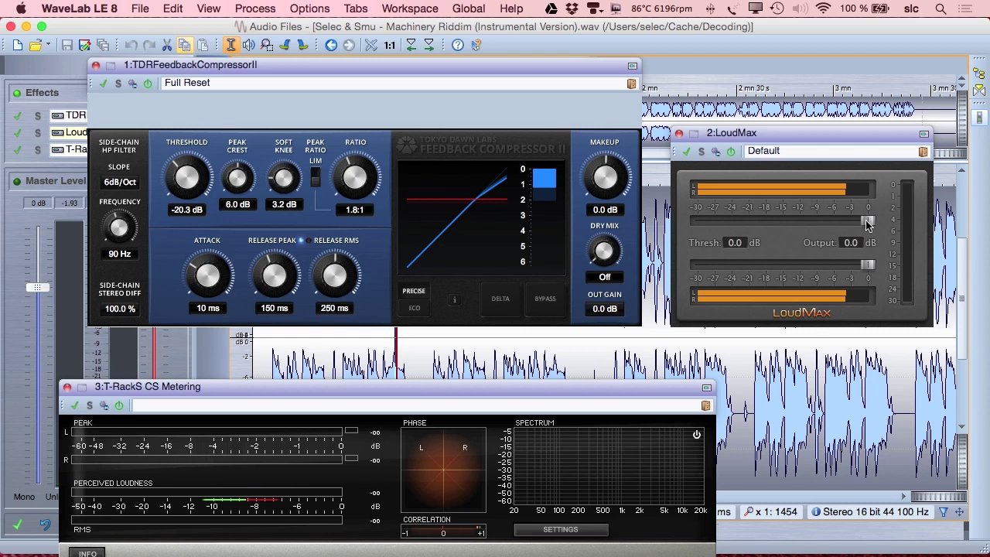
- Select a passage of the waveform and play the track to hear the compressor's effect
key("space")
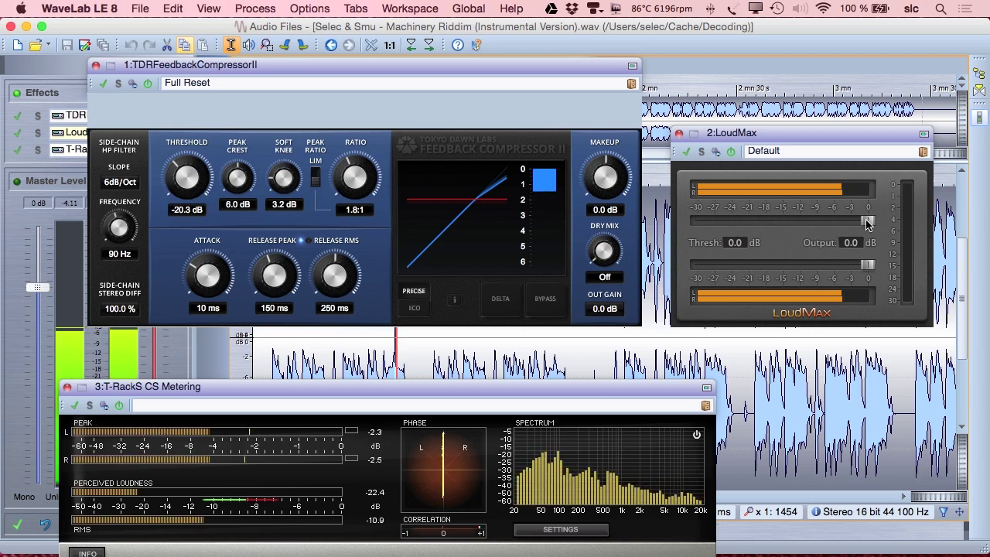
left_click_drag(344, 349, 767, 348)
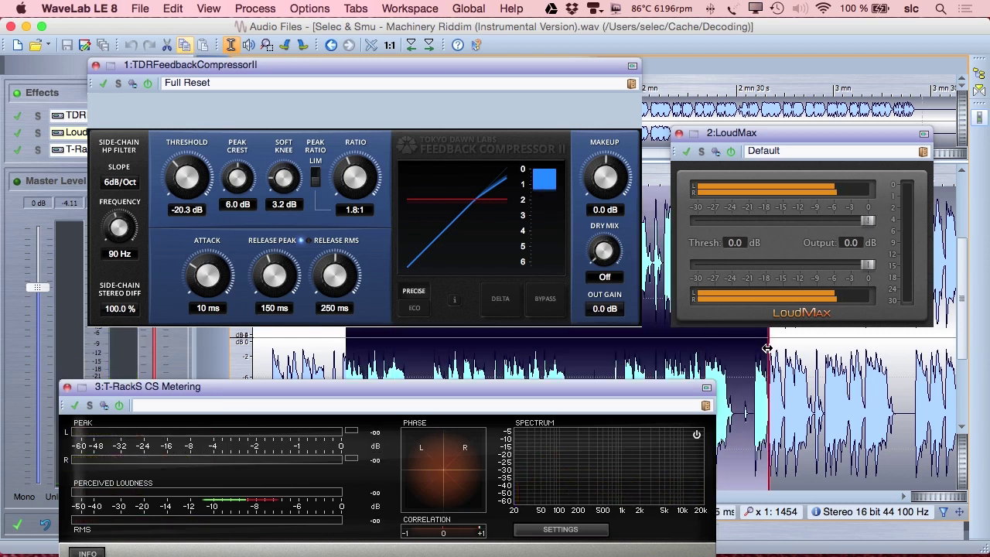
key("space")
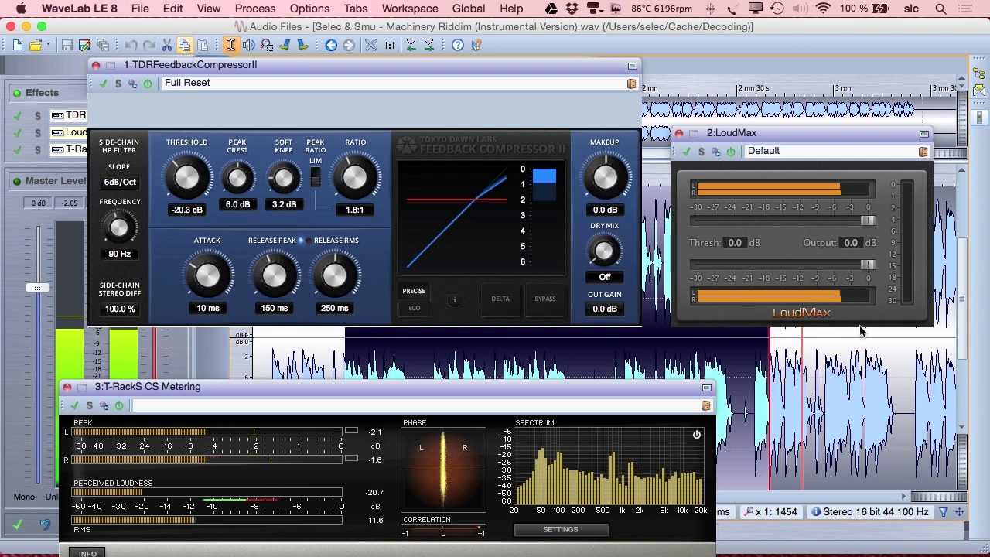
- Set LoudMax's threshold to -4.0 dB and the compressor to a -20.0 dB threshold and 2.8:1 ratio during playback
left_click_drag(867, 221, 841, 224)
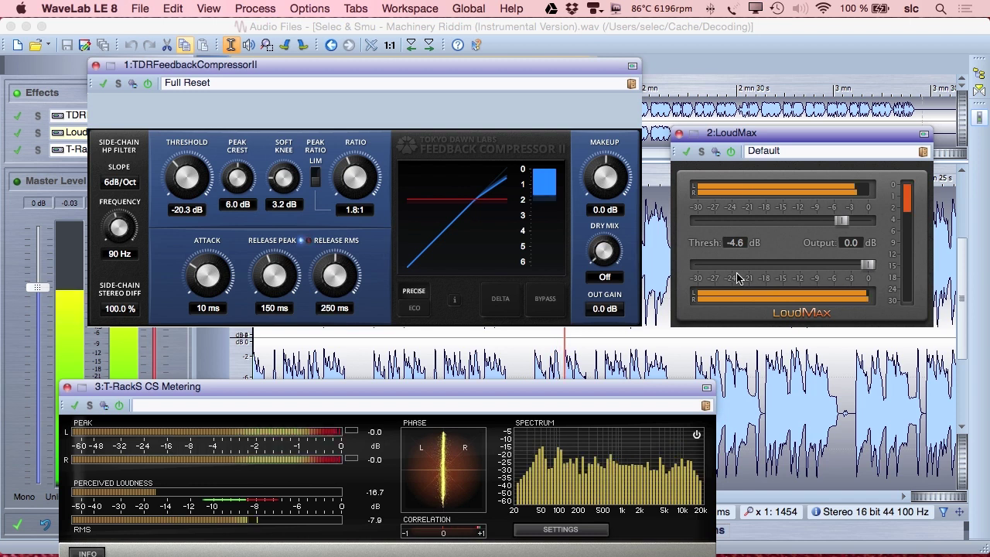
left_click_drag(841, 221, 847, 223)
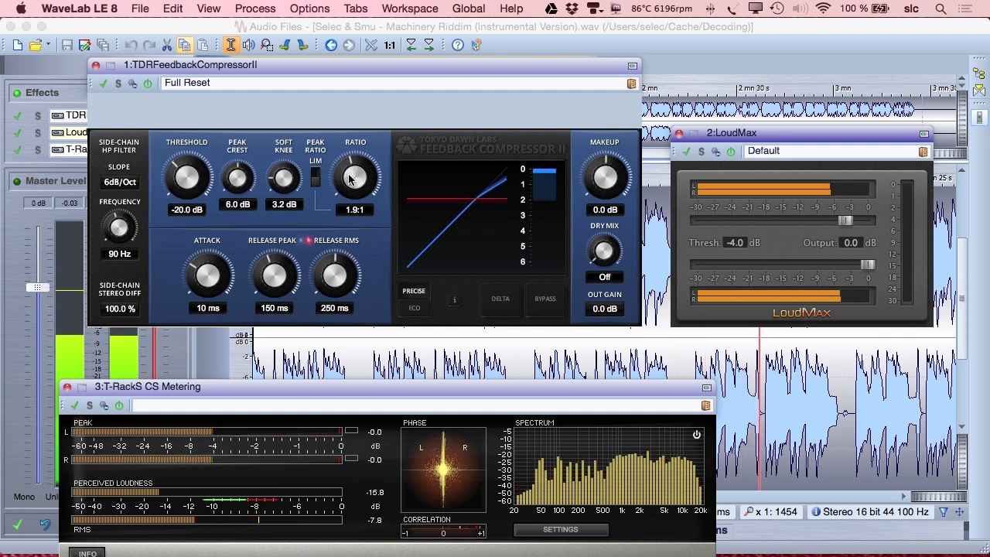
left_click_drag(361, 186, 362, 182)
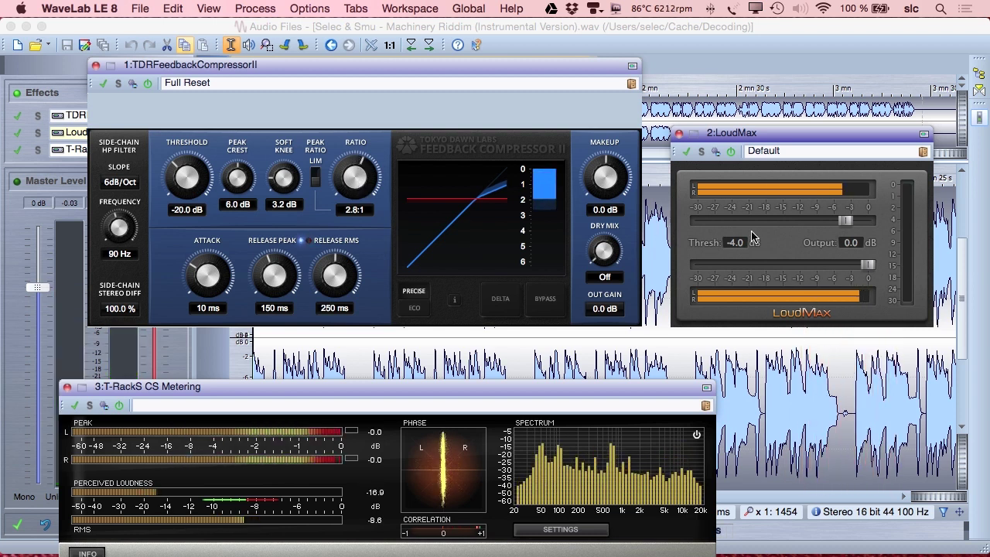
key("space")
- Select a passage of the waveform and render only that selection in place through the effects
left_click_drag(848, 369, 525, 364)
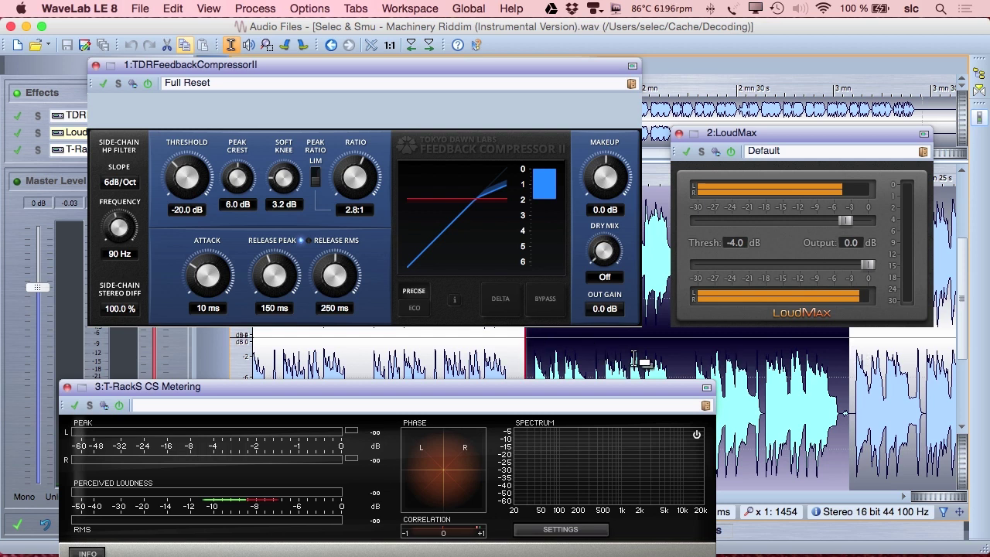
left_click(17, 523)
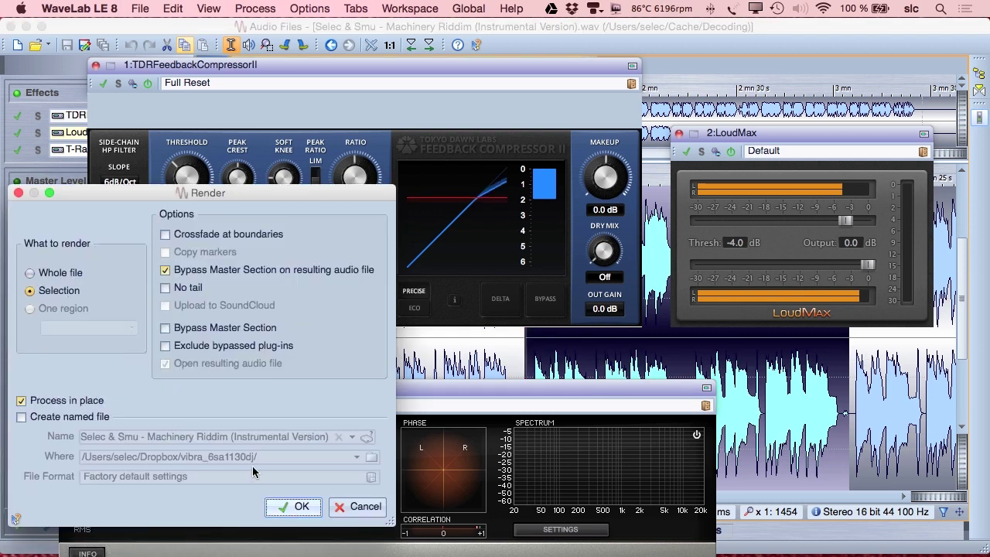
left_click(298, 509)
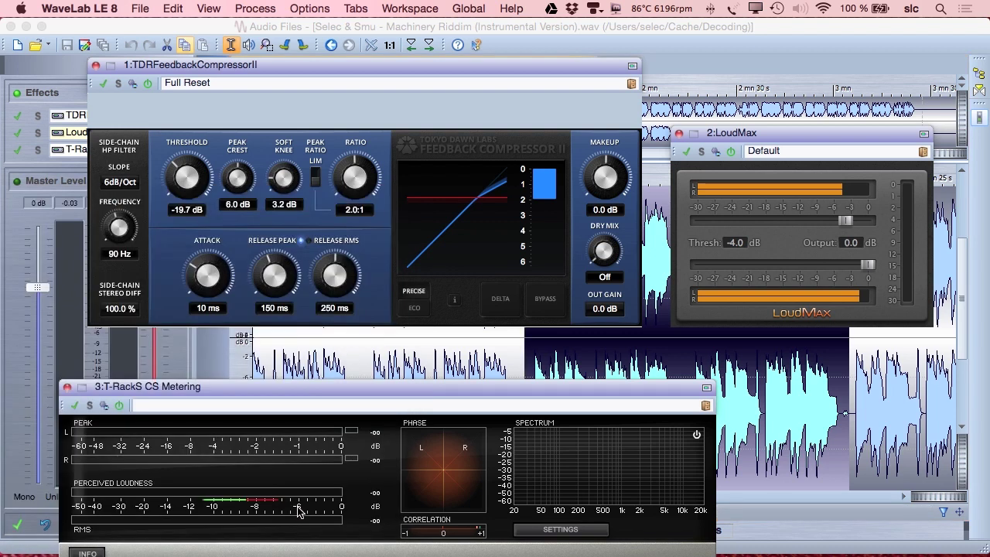
- Clear the selection and play from a point before the rendered passage to compare the loudness
left_click(436, 358)
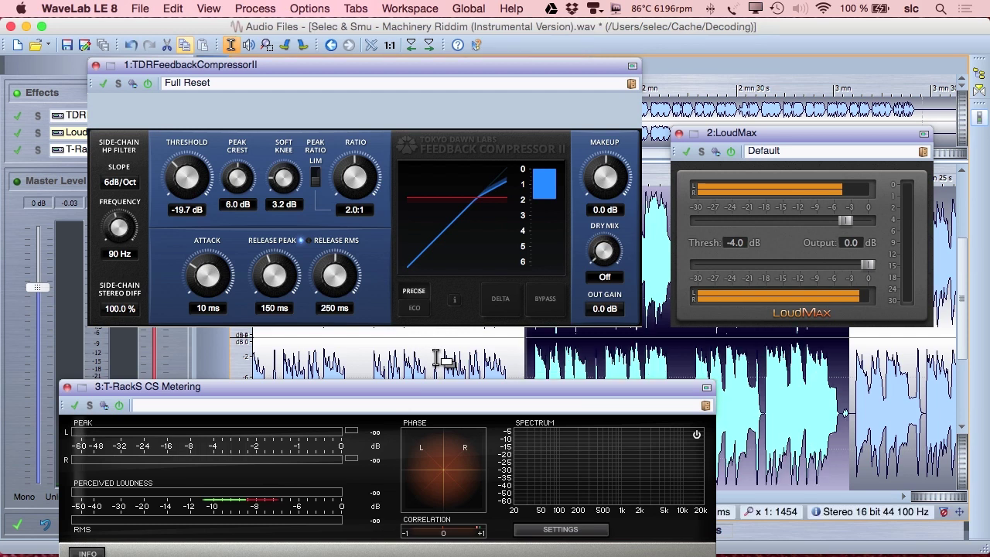
left_click(814, 386)
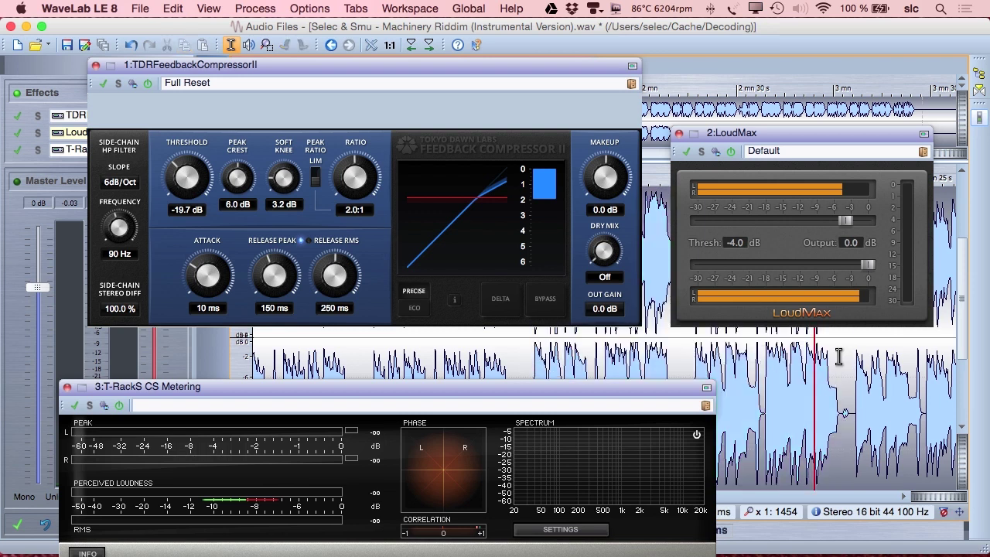
left_click(418, 356)
key("space")
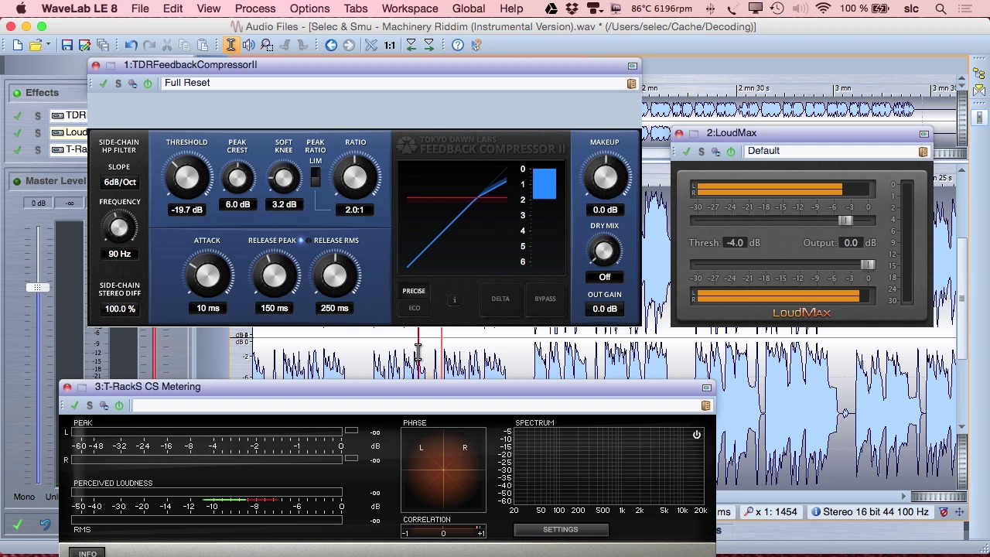